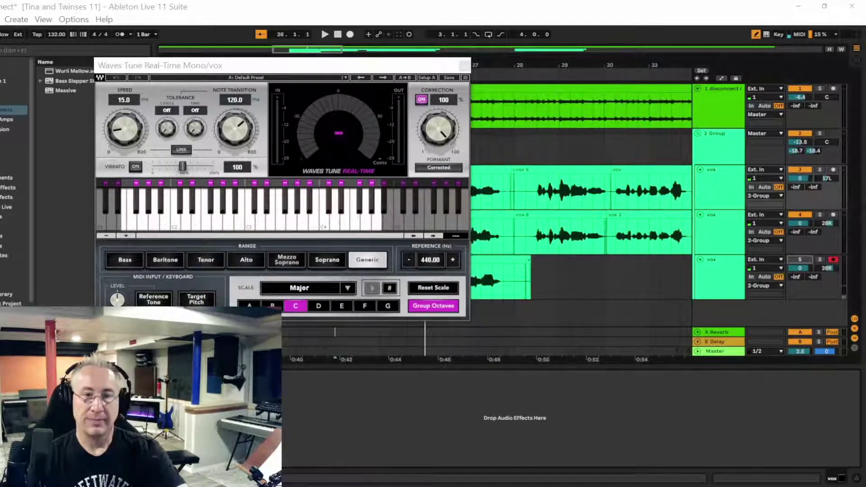
Step: Deactivate good vox tracks 3 and 4 and activate track 5 so the bad vox plays alone through Waves Tune
key(space)
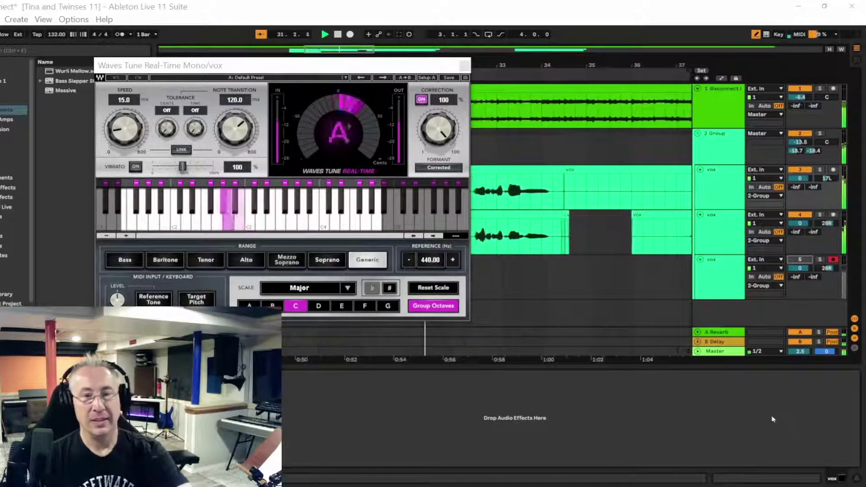
key(space)
click(799, 171)
click(797, 217)
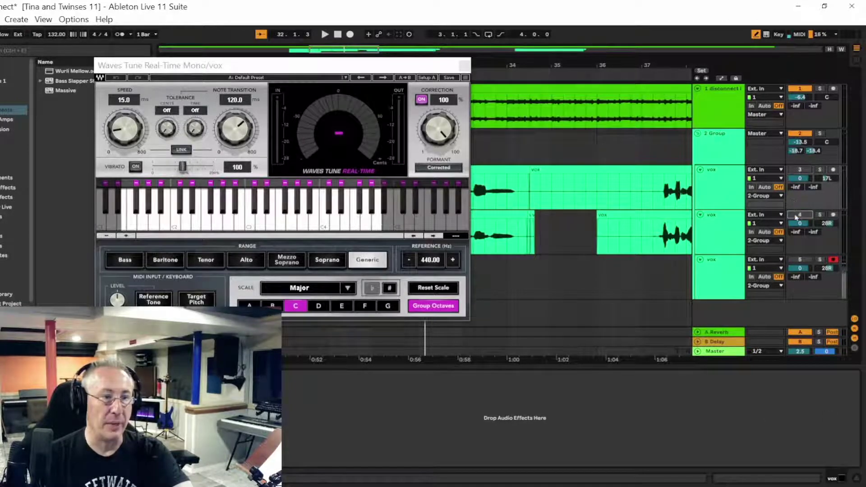
click(800, 261)
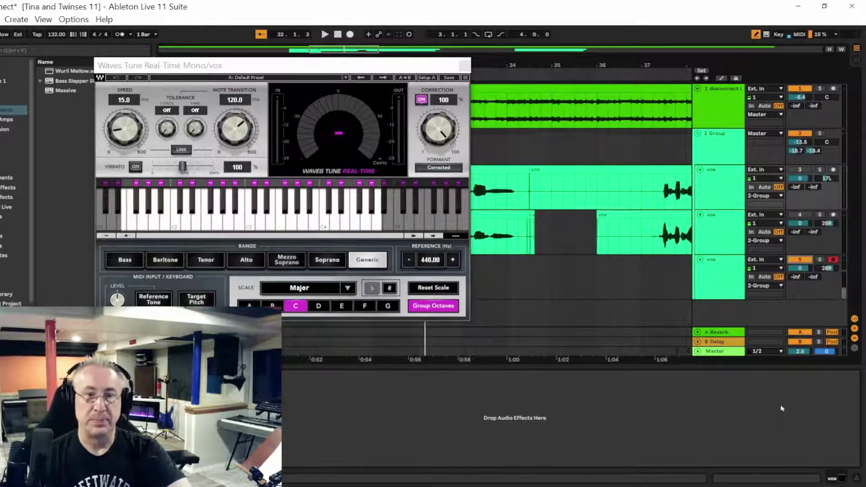
key(space)
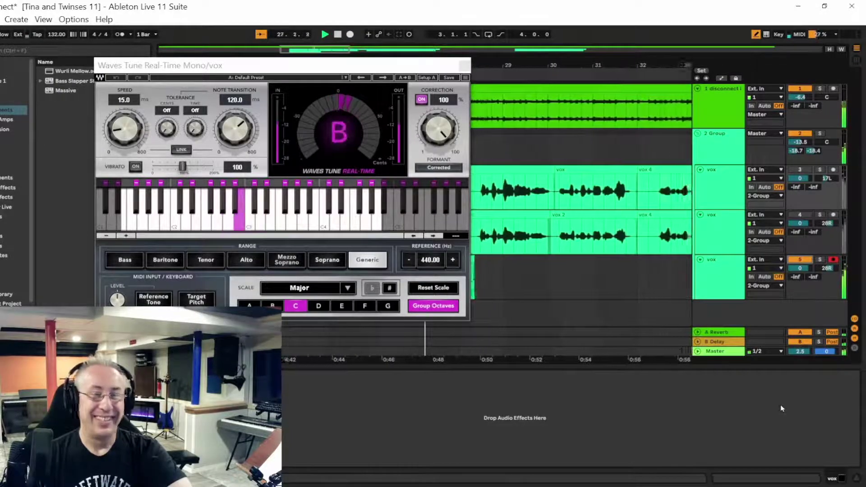
Step: Stop playback, then play back the vox 13 take in Arrangement view
key(space)
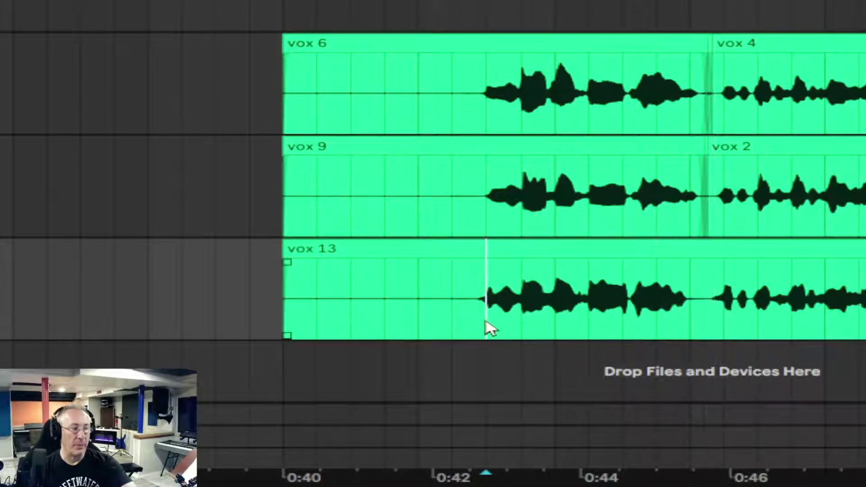
key(space)
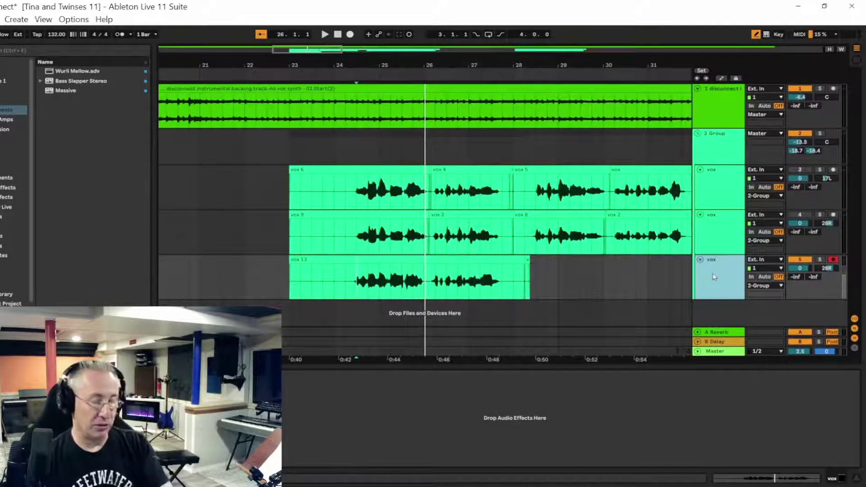
Step: Duplicate the bad vox track and delete the copied vox 13 clip from the new track
key(ctrl+d)
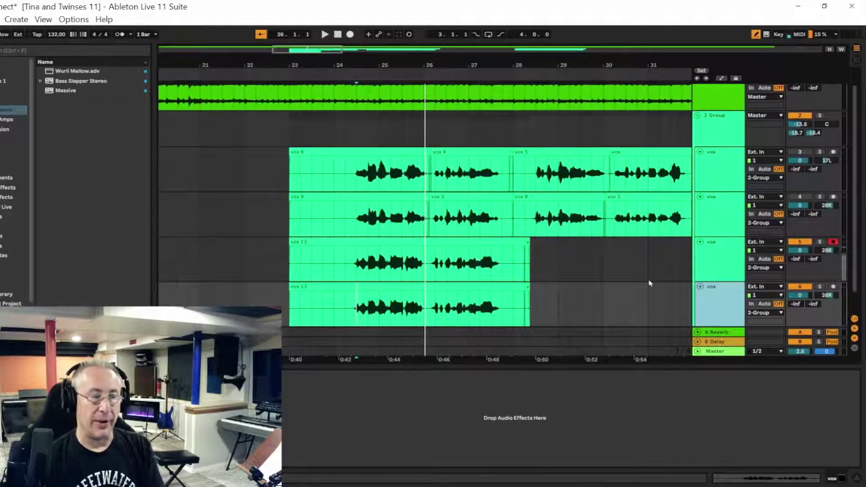
scroll(649, 284, down, 2)
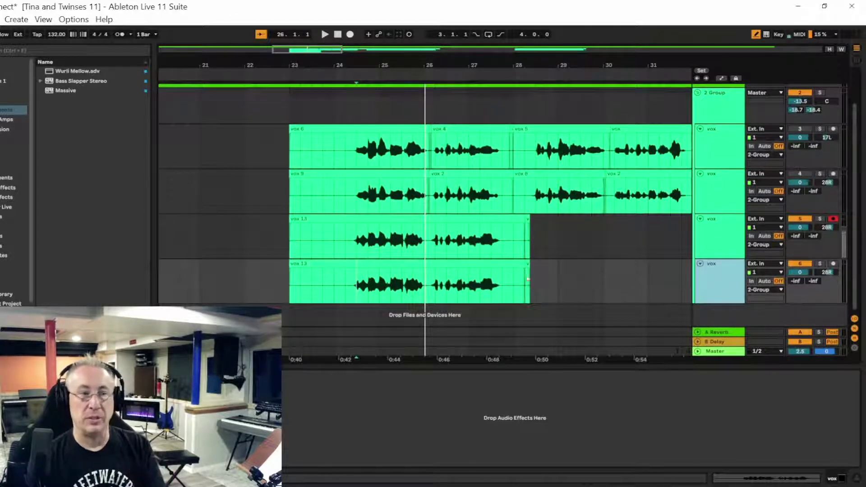
drag(537, 282, 278, 282)
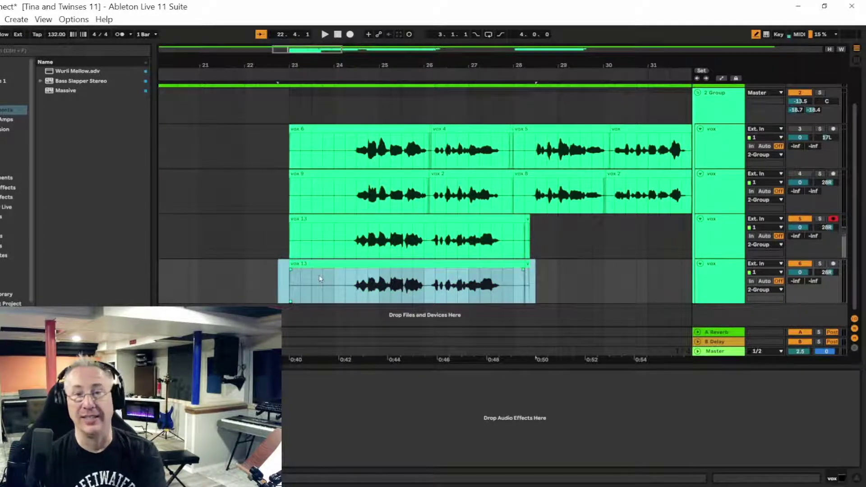
key(Delete)
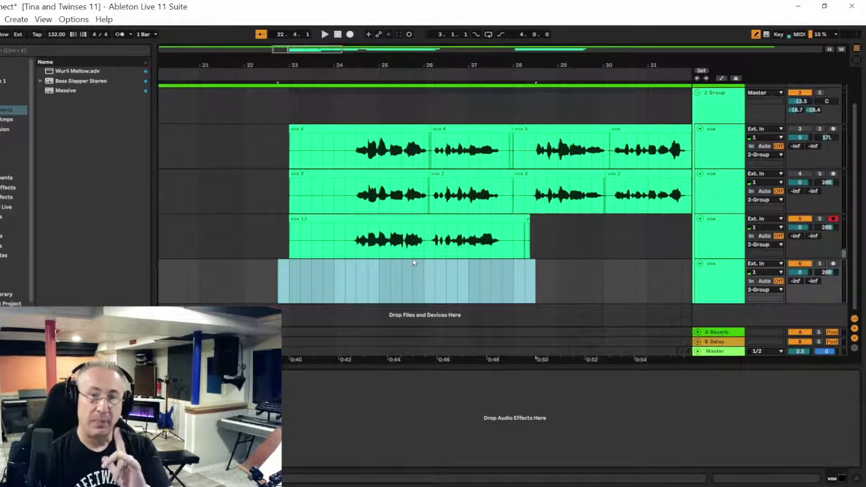
Step: Set the playback start inside vox 13 near bar 25 and audition from there
click(403, 251)
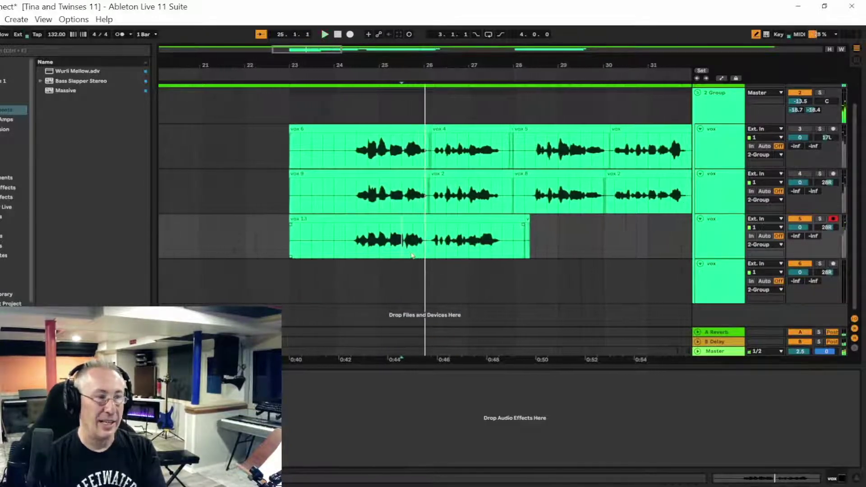
click(397, 257)
key(space)
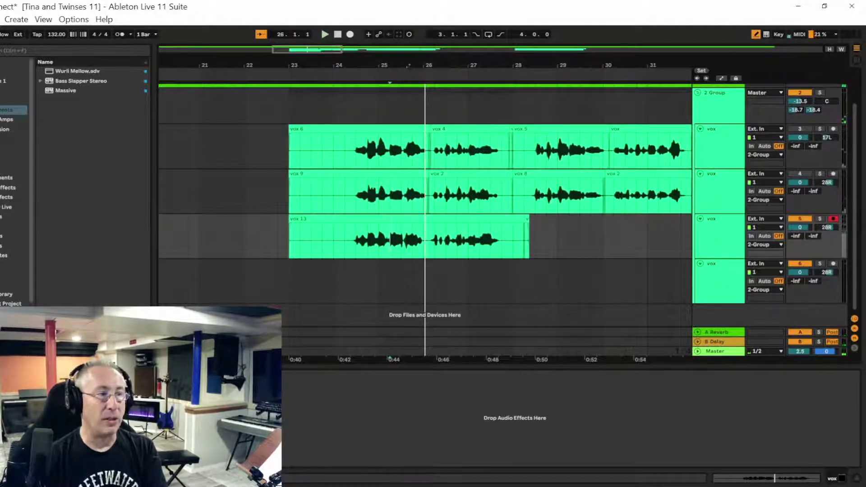
Step: Zoom in on the problem phrase around 0:44–0:45 and audition it
key(plus)
key(plus)
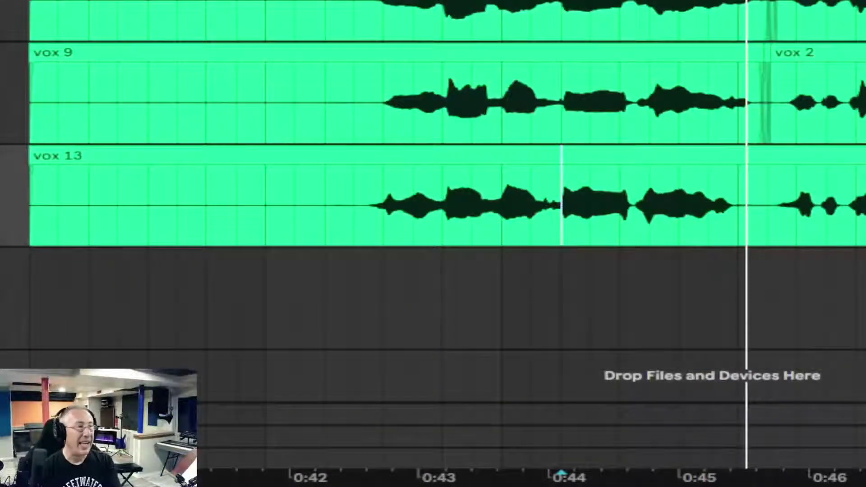
key(plus)
key(plus)
scroll(433, 136, left, 3)
key(plus)
key(plus)
key(plus)
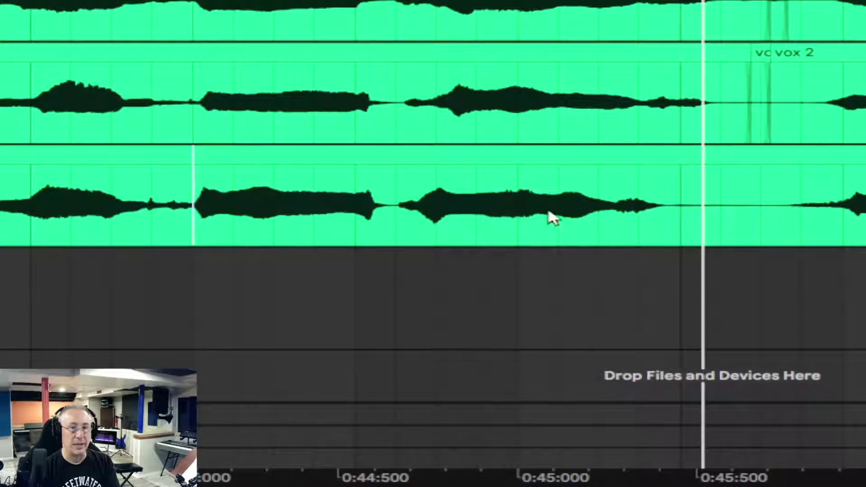
click(186, 280)
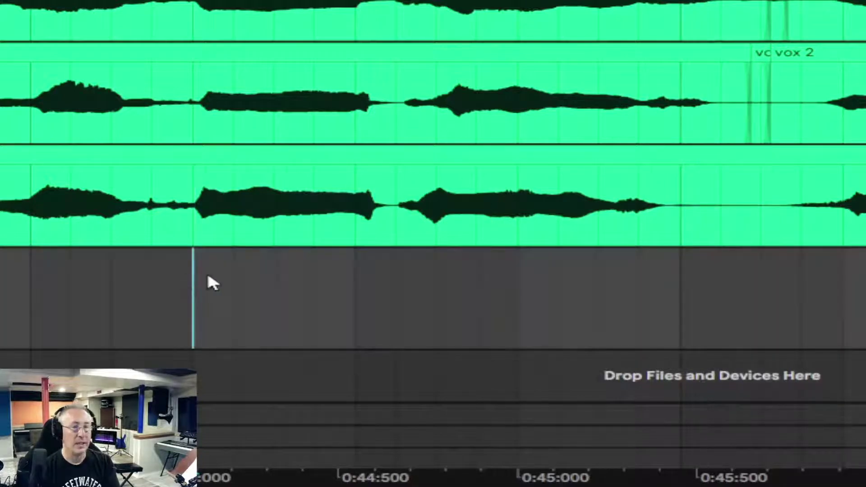
key(space)
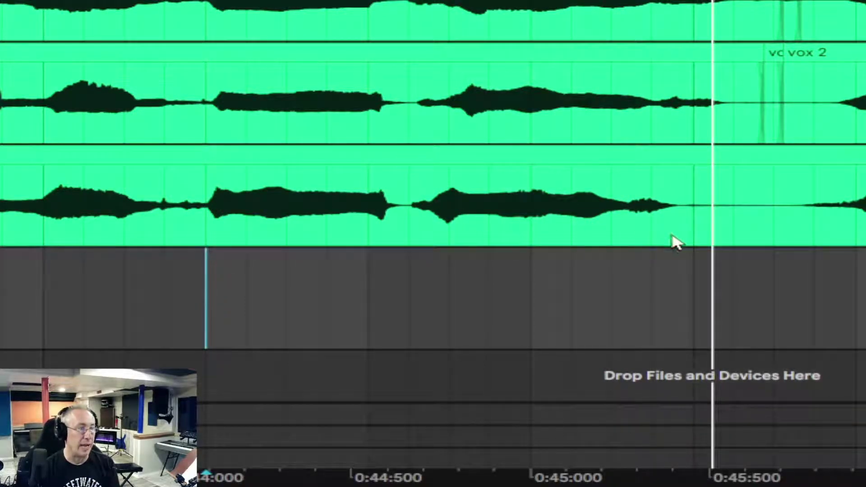
Step: Move the off-pitch vox 13 phrase down onto the empty vox track and play it back
mouse_move(698, 243)
mouse_down()
mouse_move(387, 203)
mouse_move(402, 207)
mouse_up()
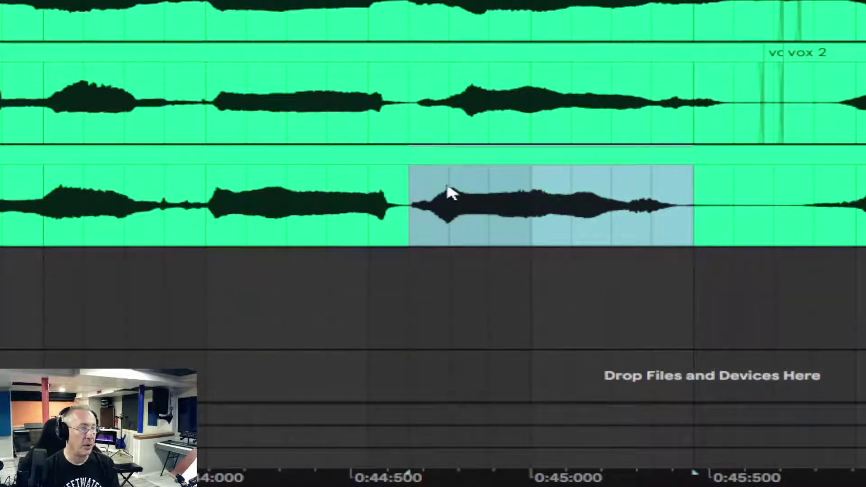
drag(461, 163, 458, 257)
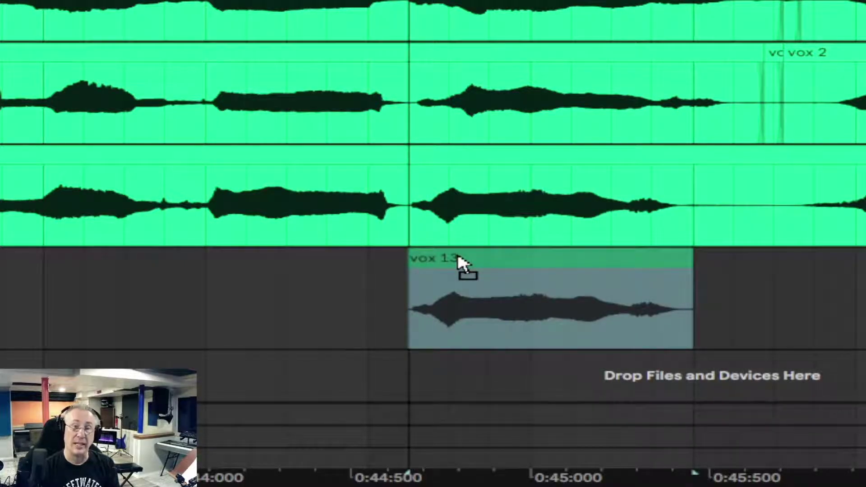
drag(458, 257, 458, 256)
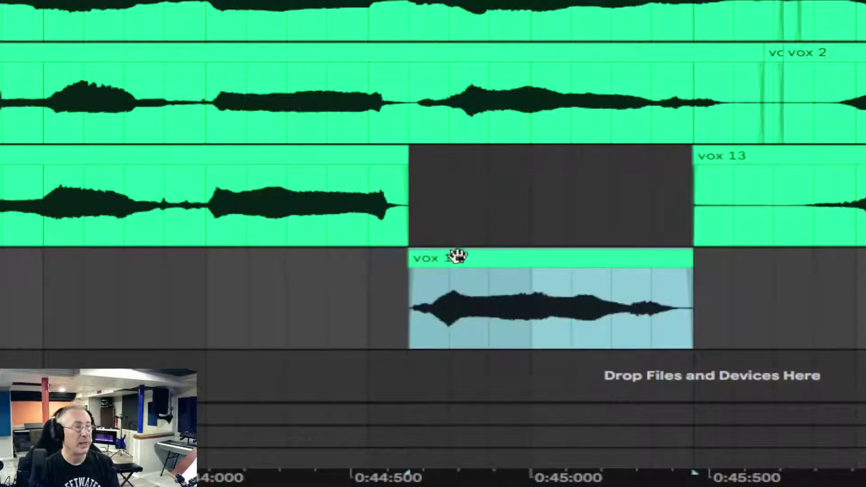
click(260, 278)
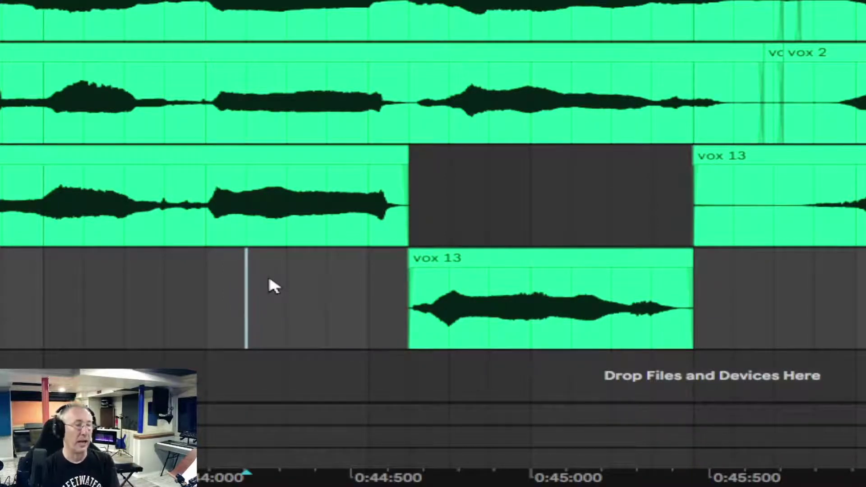
key(space)
key(space)
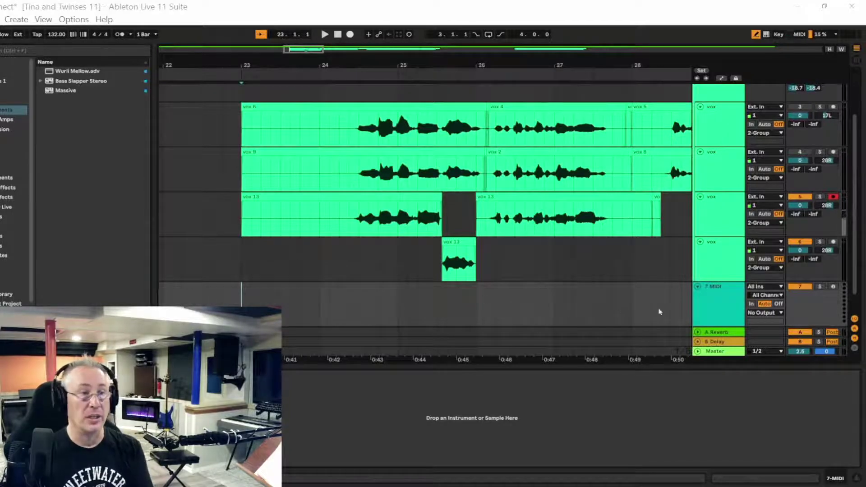
Step: Arm the 7 MIDI track and record one held note lined up near 0:45
click(834, 288)
key(F9)
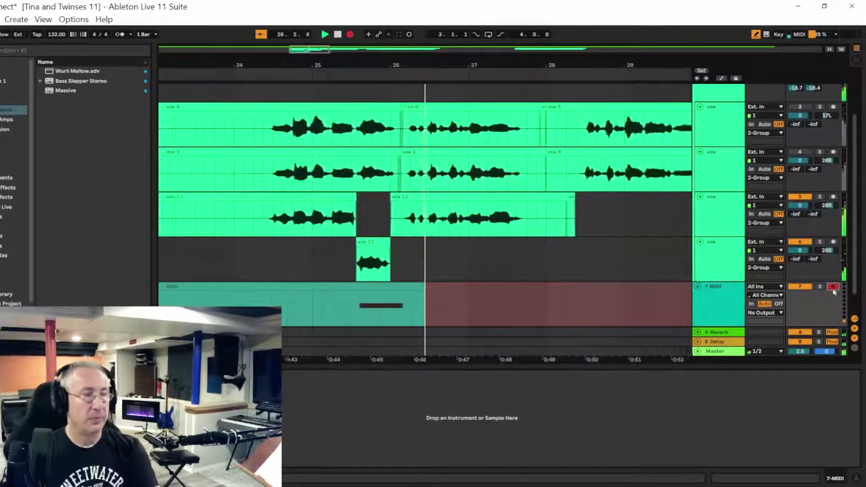
key(space)
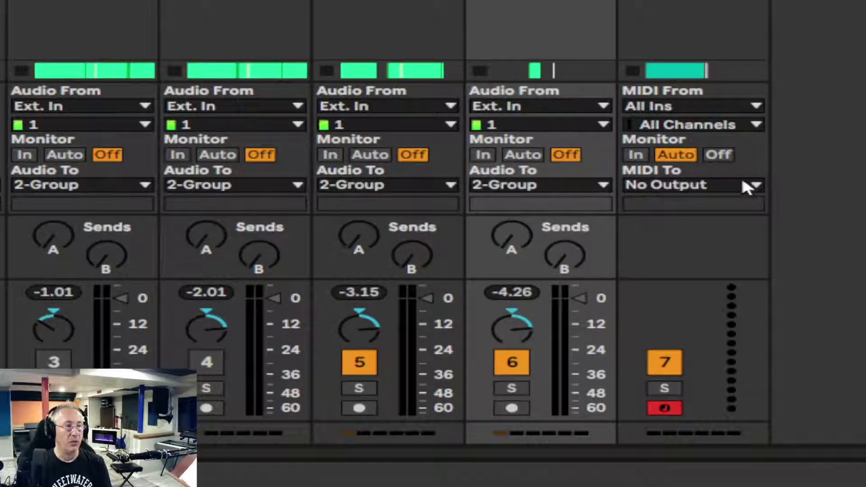
Step: Set the 7 MIDI track's MIDI To output to bad vox, 1-Waves Tune Real-Time
click(756, 190)
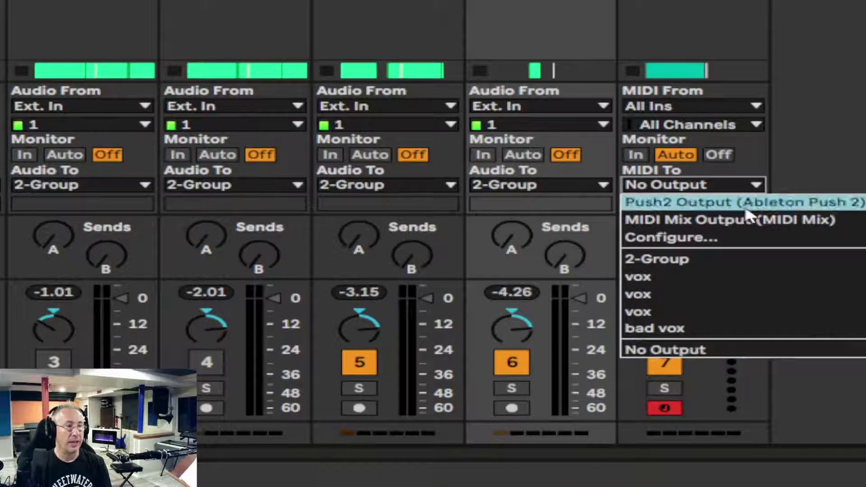
click(670, 330)
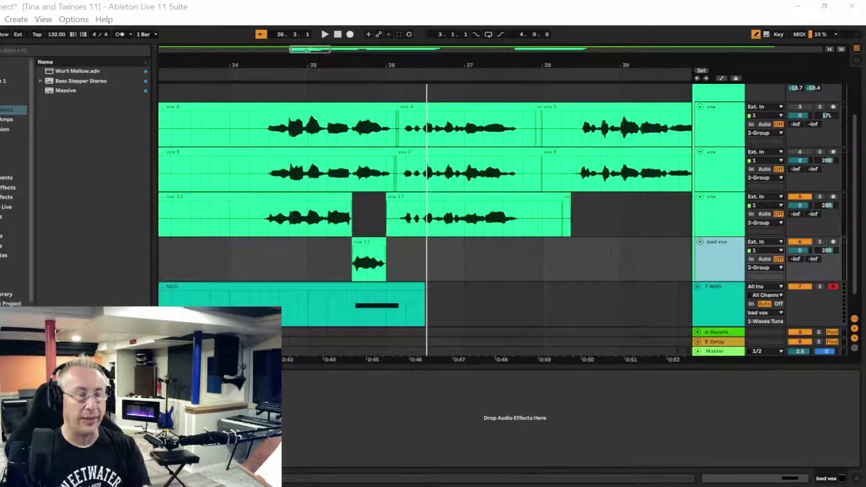
Step: Switch Waves Tune to Target Pitch from incoming MIDI and play the arrangement to hear it
key(ctrl+alt+p)
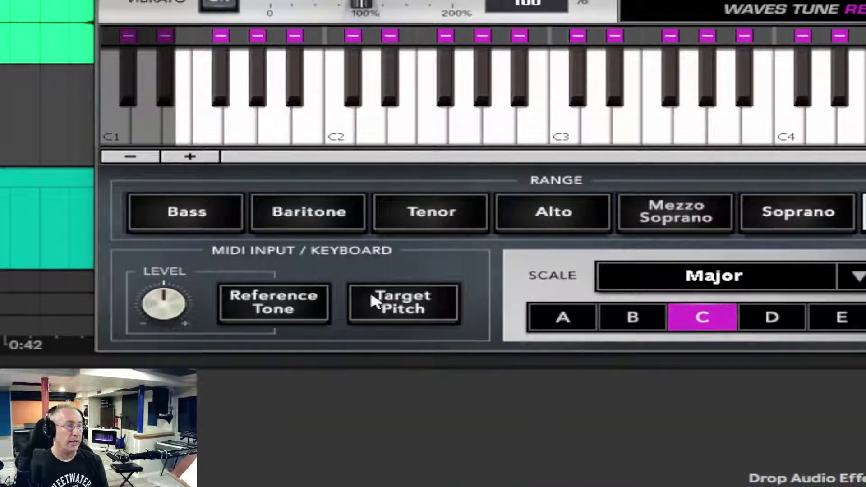
click(385, 307)
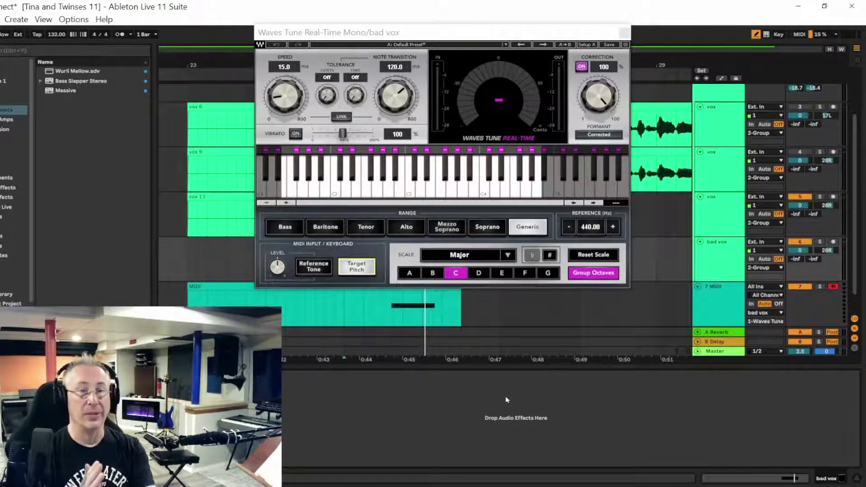
key(space)
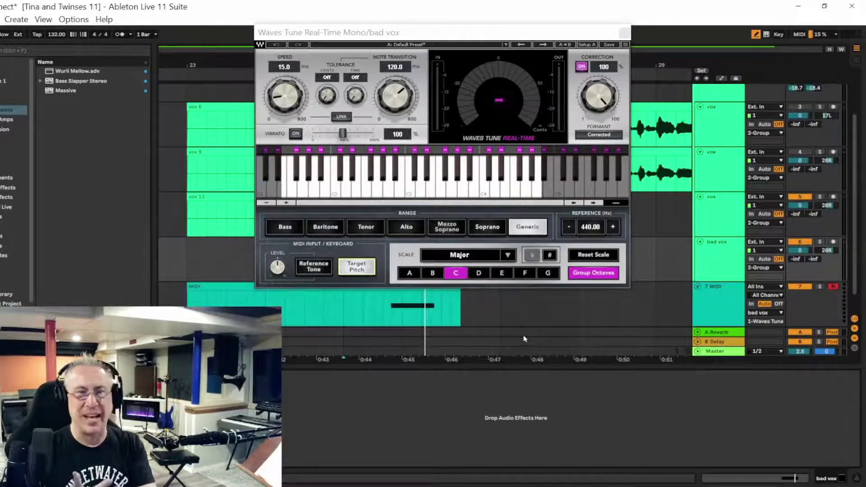
key(space)
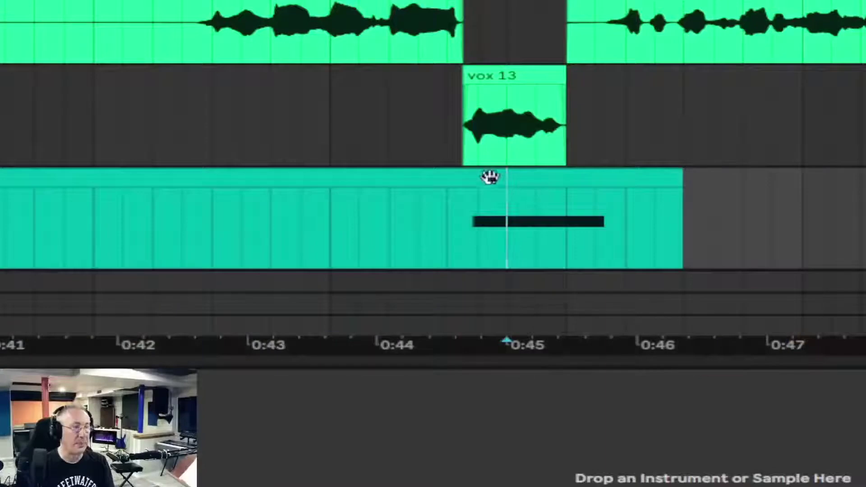
Step: Hide the plugin and open the 7 MIDI clip to view its single note under the bad vox phrase
click(489, 174)
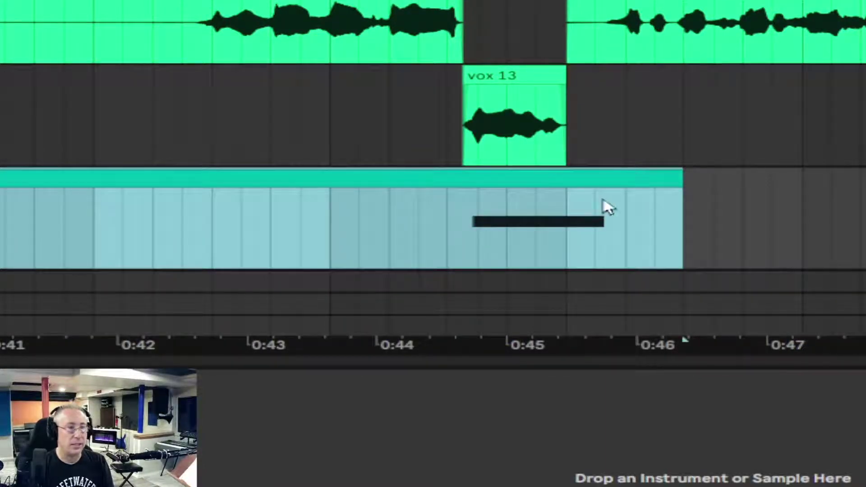
double_click(564, 187)
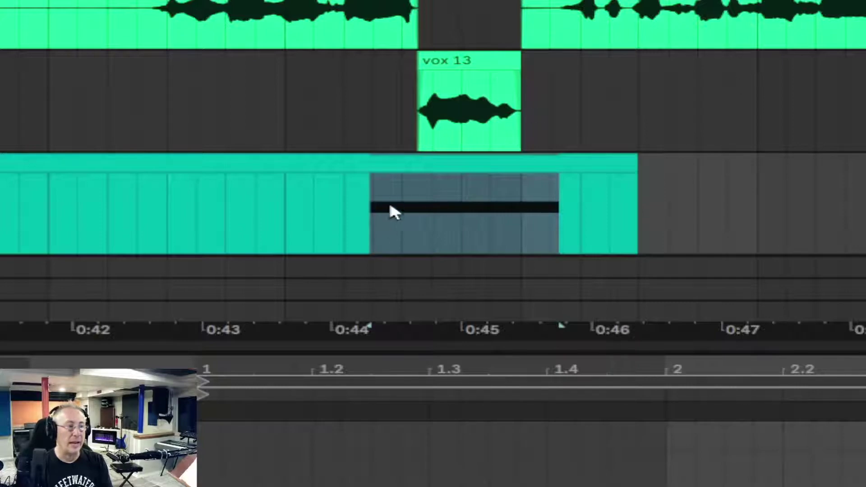
mouse_move(479, 96)
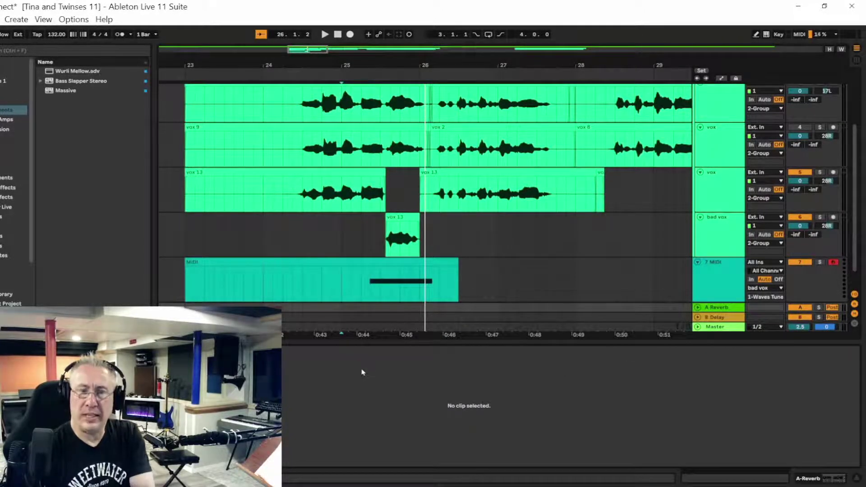
Step: Play the arrangement to hear the bad vox with Note Transition at 0.1 ms
key(space)
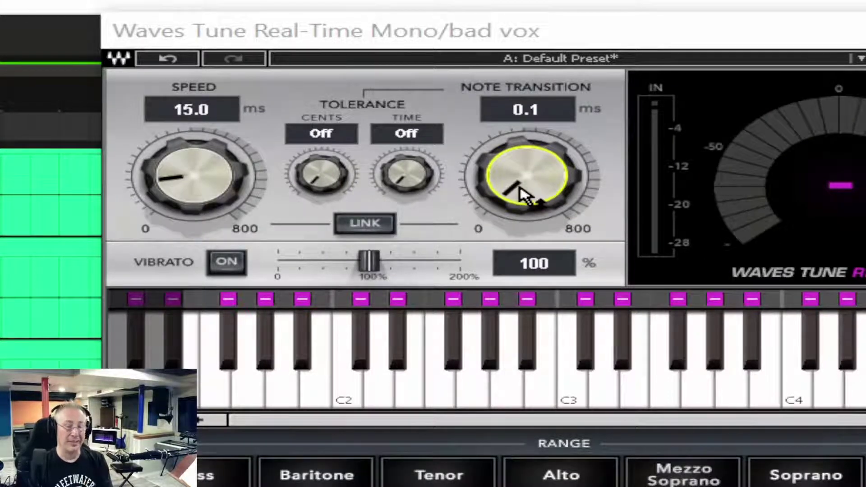
Step: Bring Note Transition down to 0.1 ms, audition it, then raise it to 14.1 ms
scroll(524, 192, up, 10)
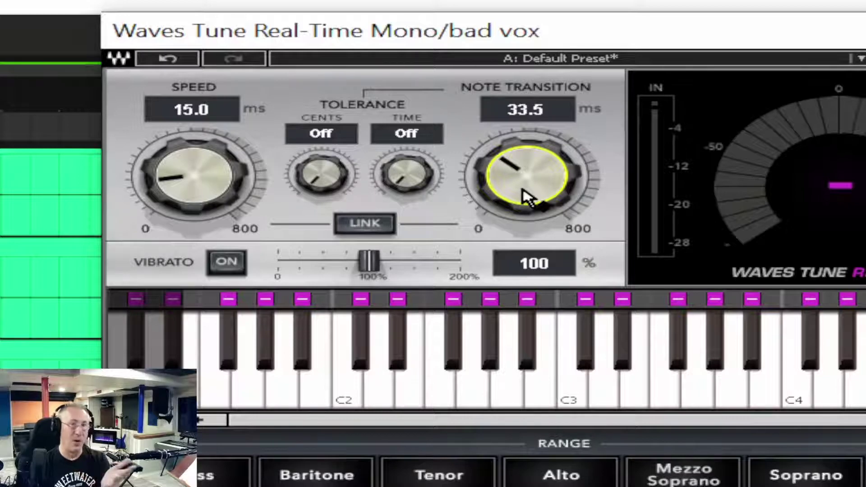
scroll(524, 192, up, 15)
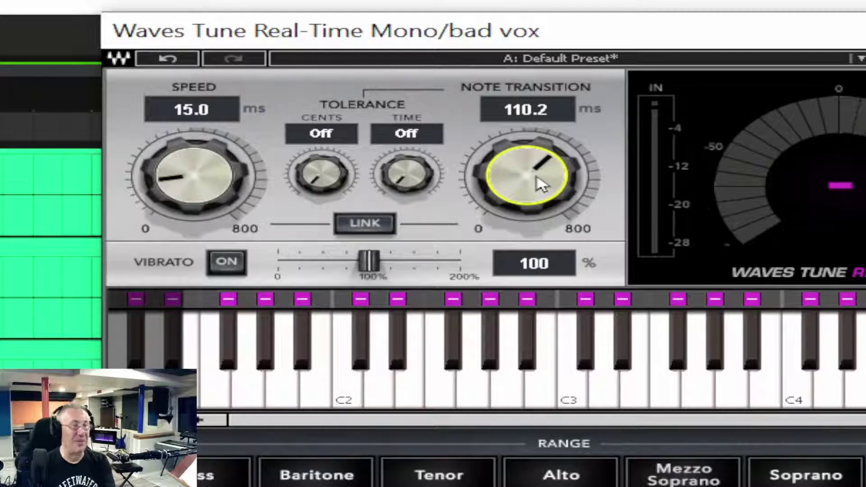
drag(542, 183, 542, 217)
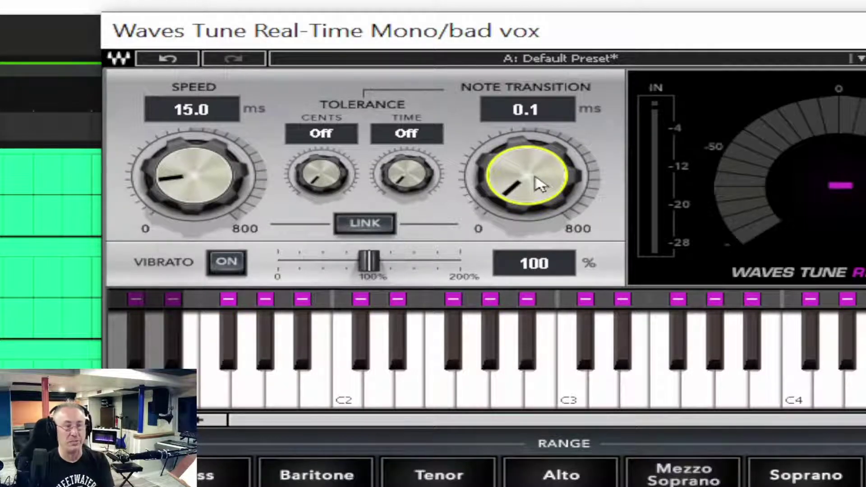
key(space)
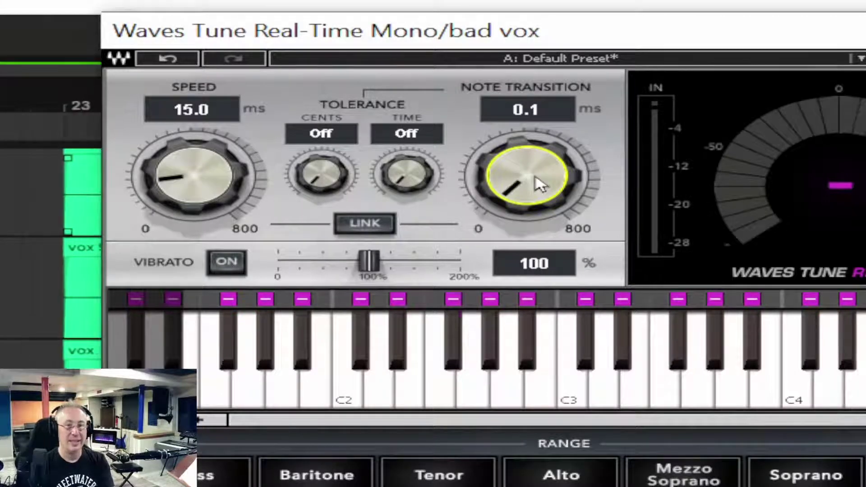
key(space)
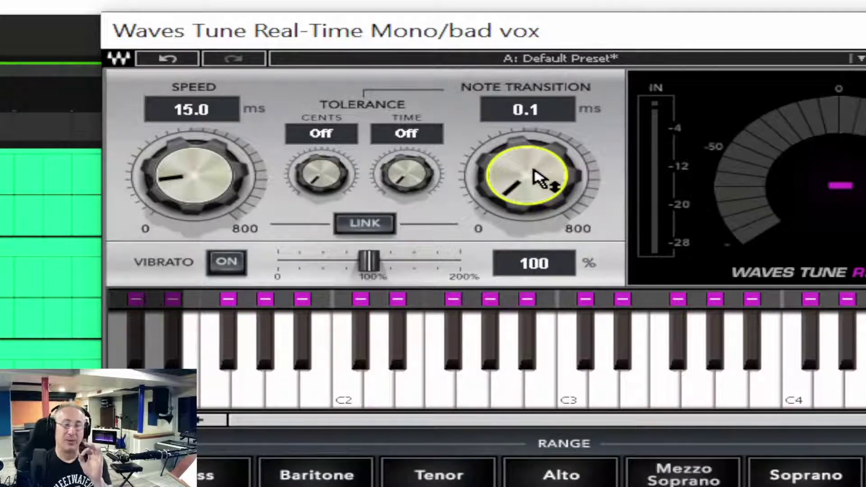
mouse_move(529, 180)
mouse_down()
mouse_move(529, 156)
mouse_move(537, 180)
mouse_up()
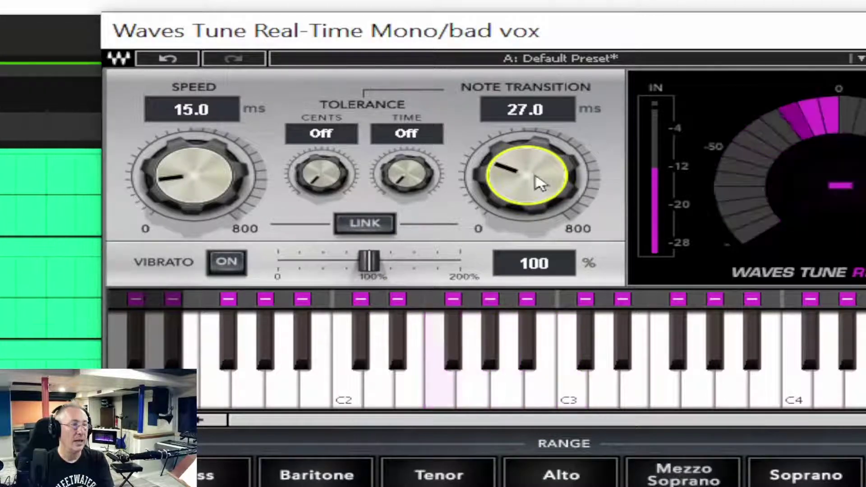
scroll(540, 182, down, 5)
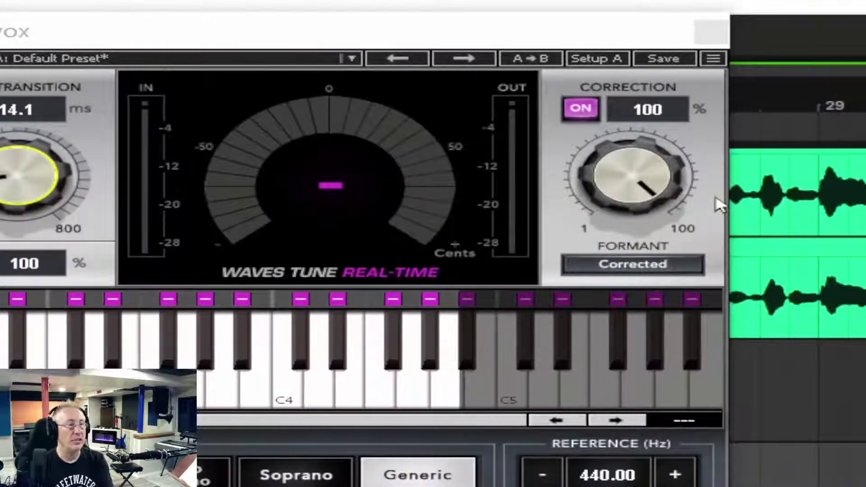
Step: Bring Waves Tune's Correction down to about 97% and Note Transition to 13.6 ms
click(655, 117)
mouse_move(654, 117)
mouse_down()
mouse_move(654, 150)
mouse_move(654, 110)
mouse_move(654, 124)
mouse_move(646, 111)
mouse_move(627, 114)
mouse_move(627, 96)
mouse_move(650, 128)
mouse_up()
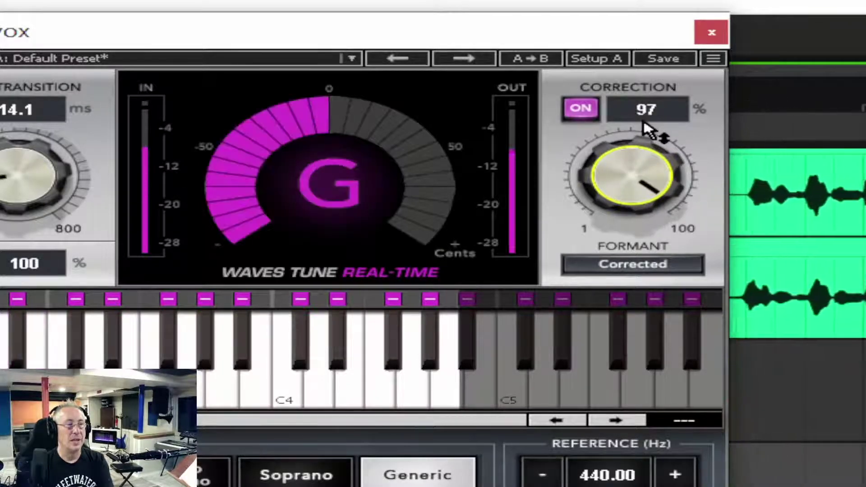
mouse_move(34, 181)
mouse_down()
mouse_move(35, 189)
mouse_move(39, 174)
mouse_up()
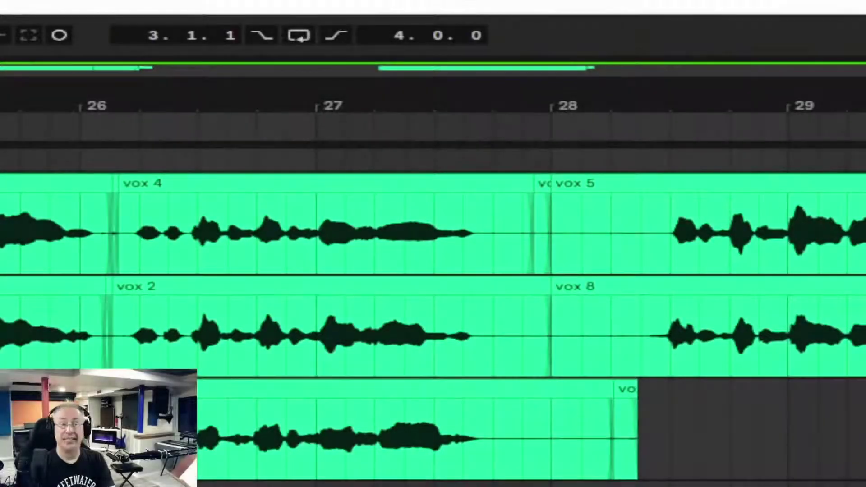
Step: Play the arrangement, then restart playback from a chosen spot in the vox clip's waveform
key(space)
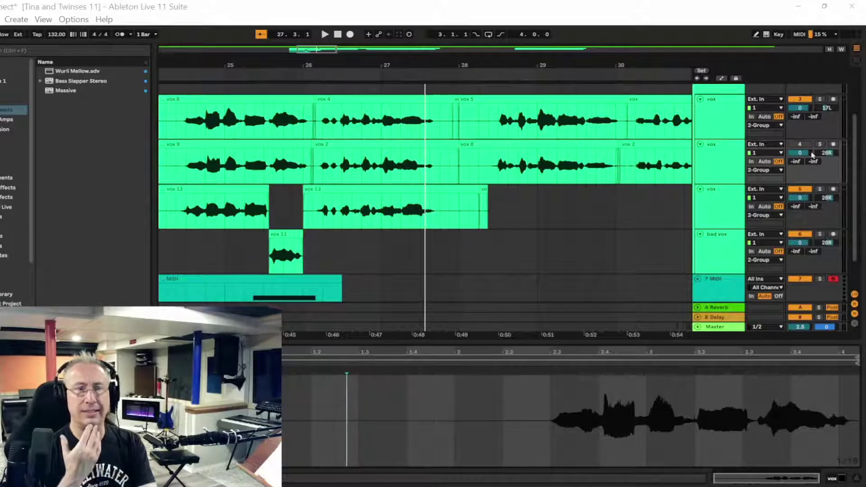
click(490, 385)
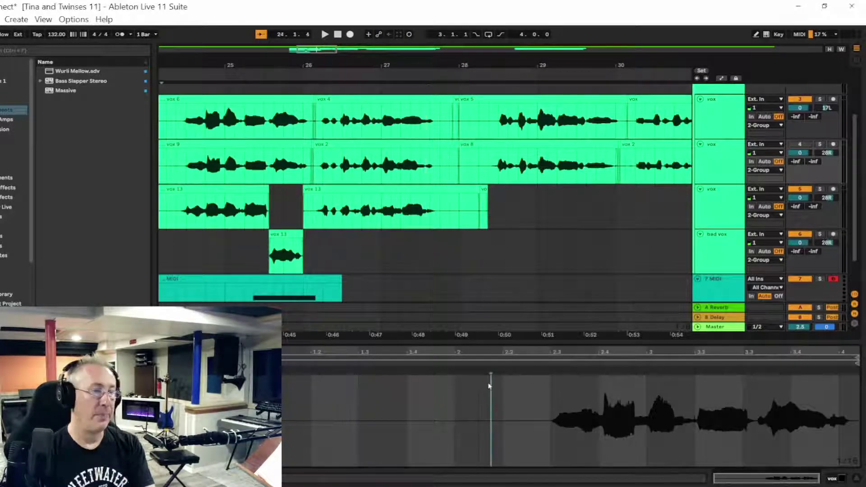